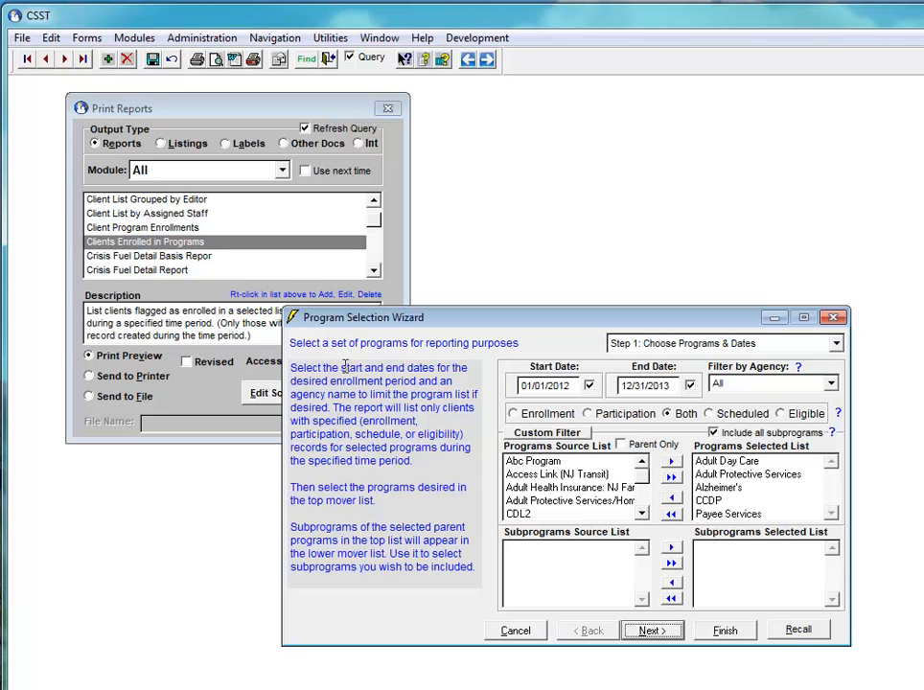
# Review the start date and the agency filter choices in the Program Selection Wizard, keeping the agency filter at All
pyautogui.moveTo(503, 322); pyautogui.dragTo(402, 265)
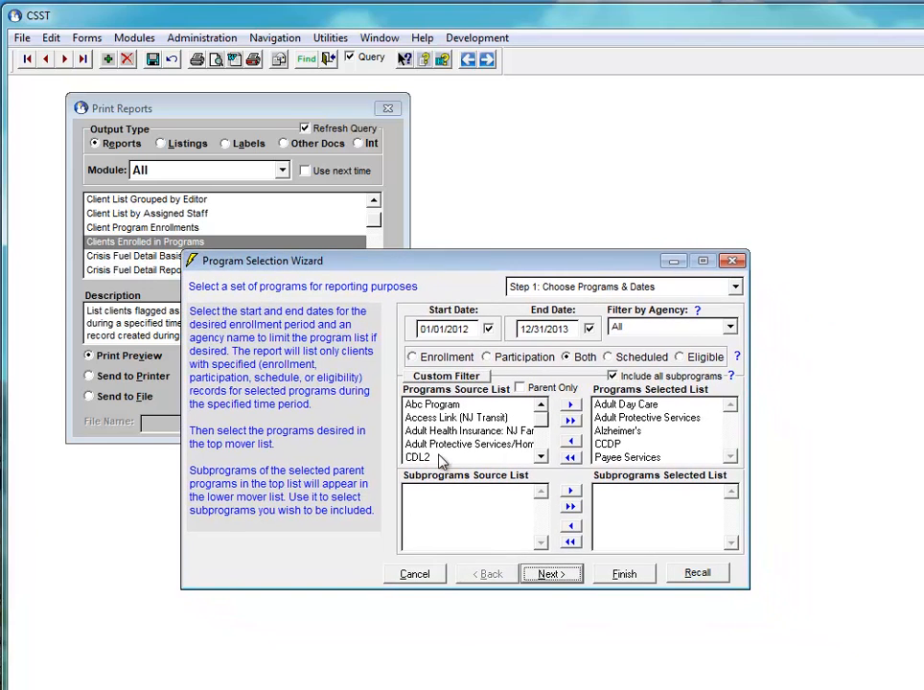
pyautogui.click(452, 329)
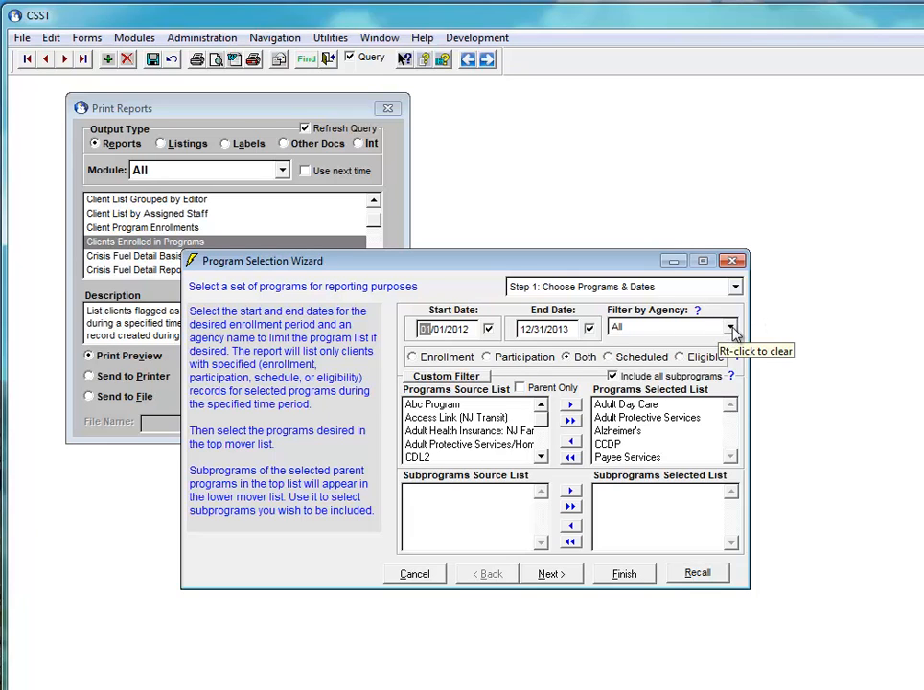
pyautogui.moveTo(698, 314)
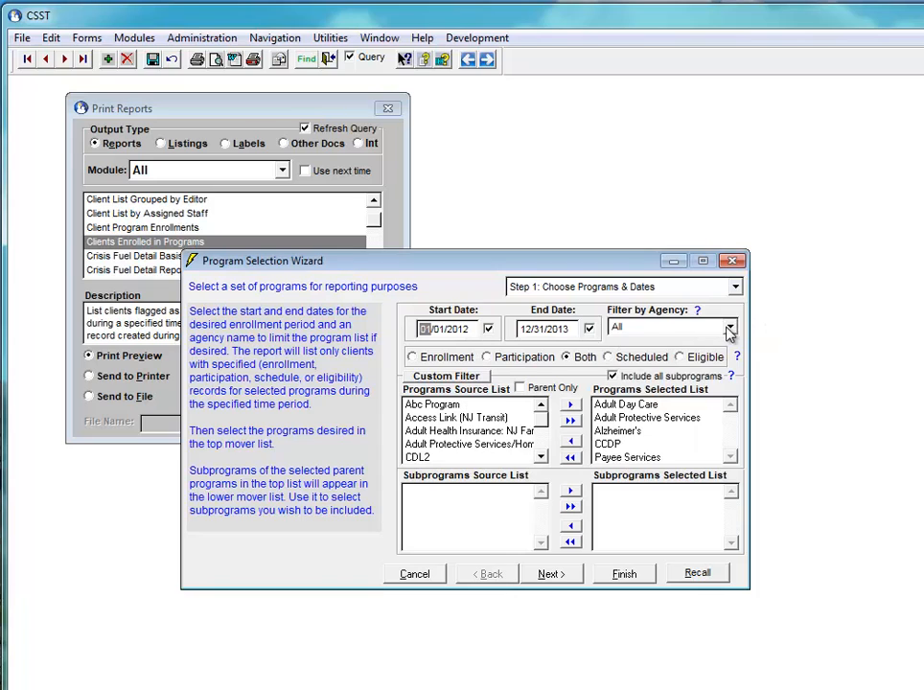
pyautogui.click(729, 329)
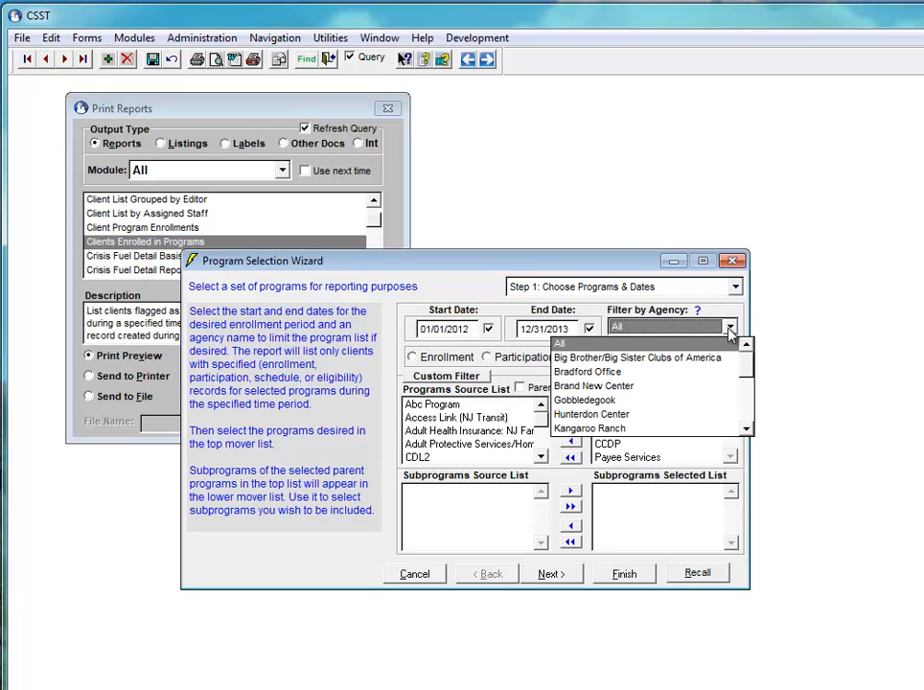
pyautogui.click(686, 333)
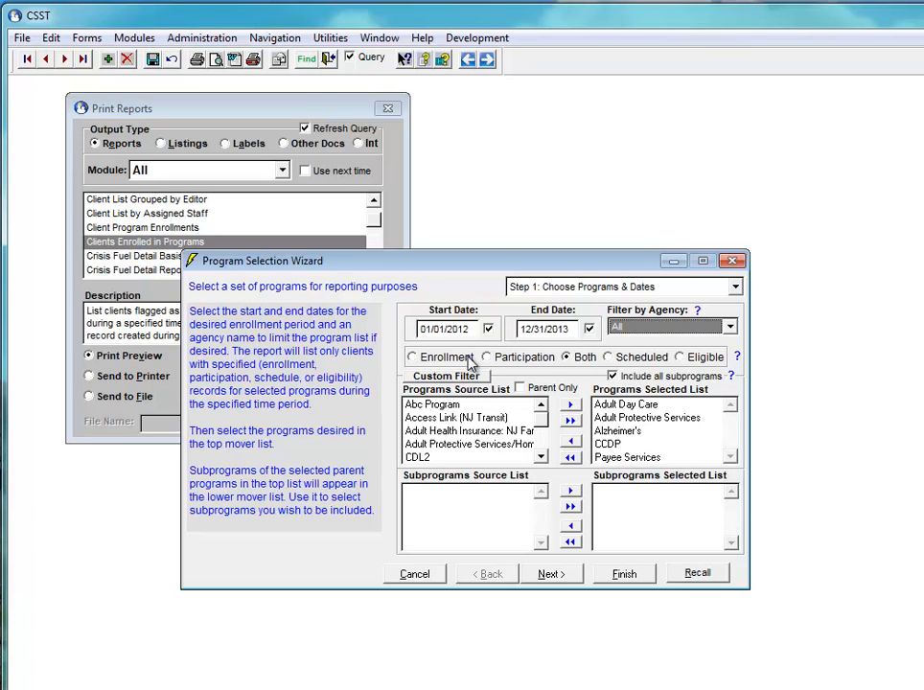
# Try the Enrollment, Participation, Both, Scheduled and Eligible record types in turn, and return the selection to Both
pyautogui.click(437, 361)
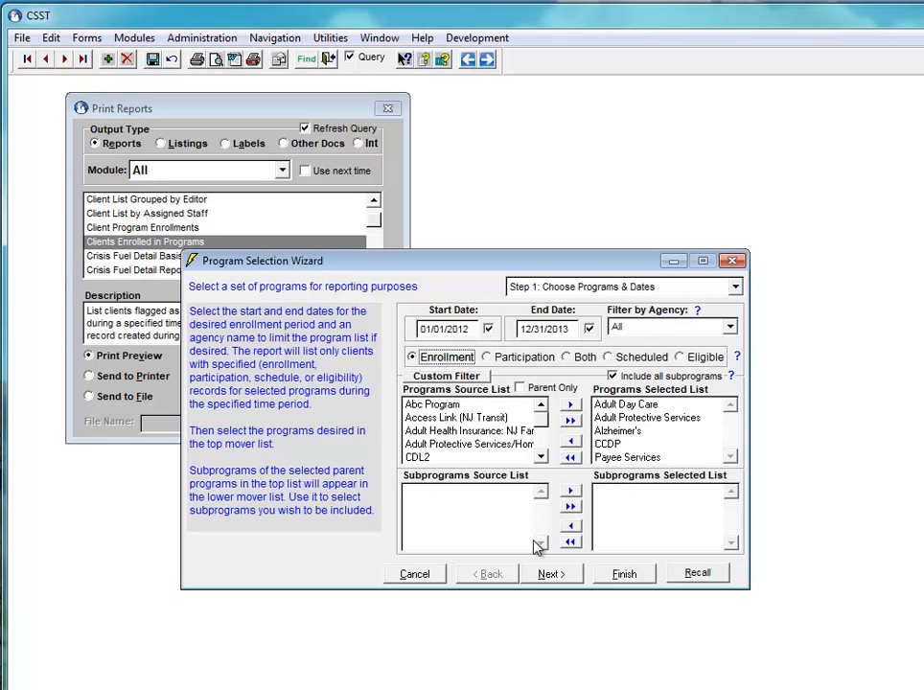
pyautogui.click(523, 361)
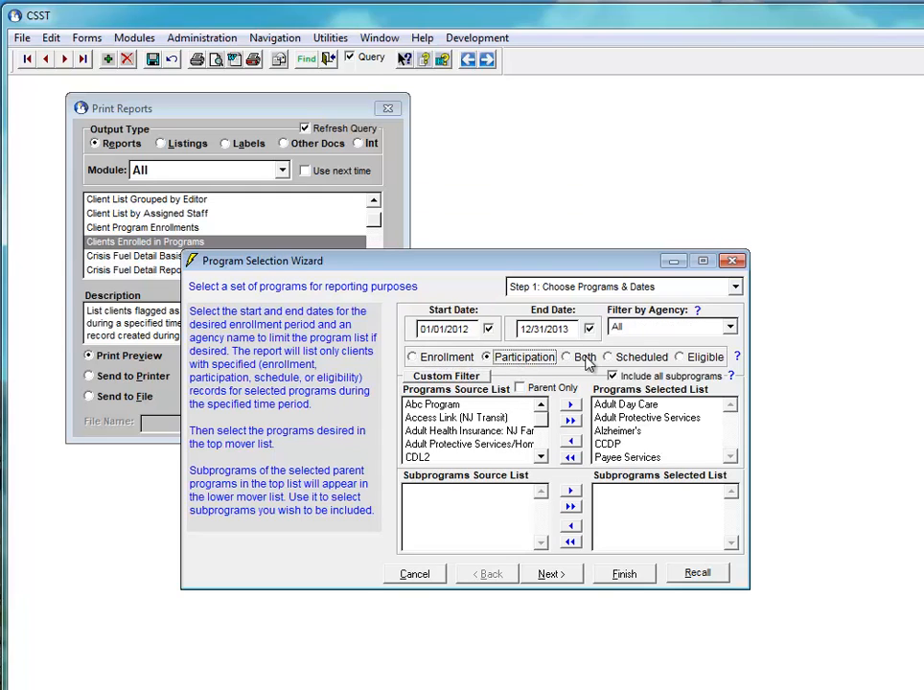
pyautogui.click(586, 360)
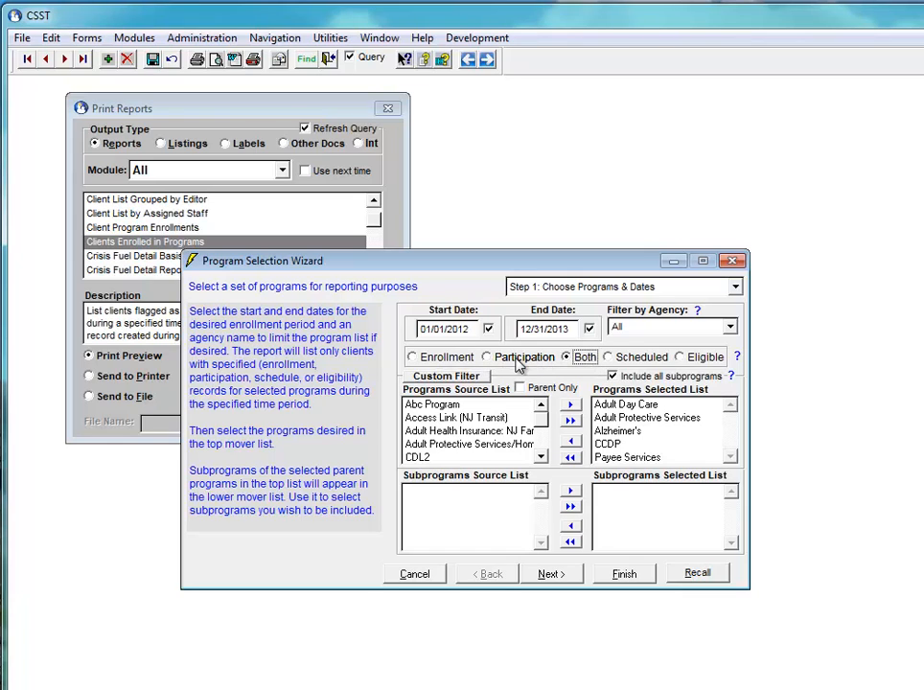
pyautogui.click(638, 364)
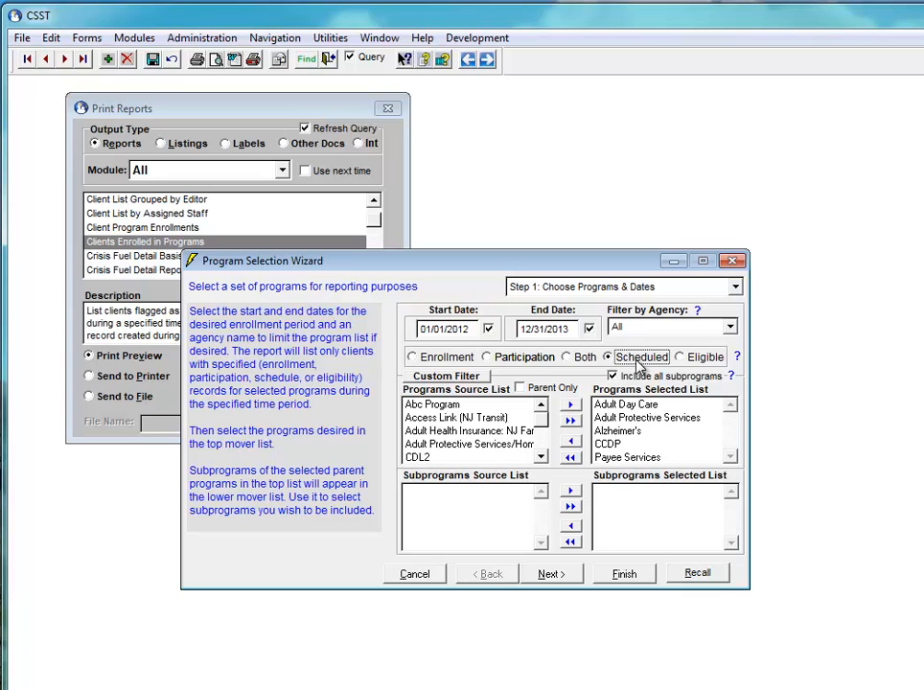
pyautogui.click(694, 362)
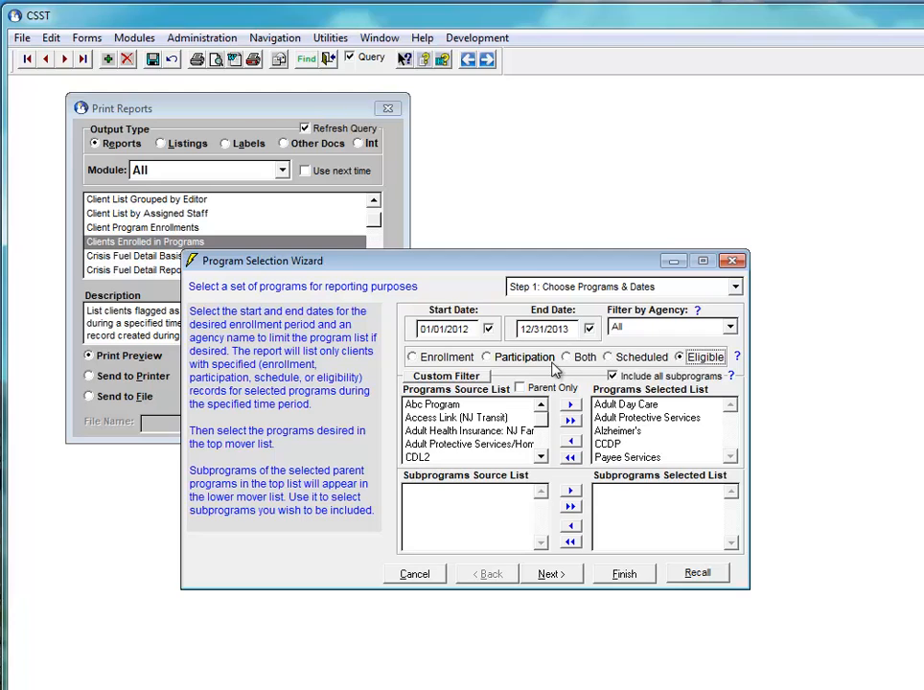
pyautogui.click(585, 357)
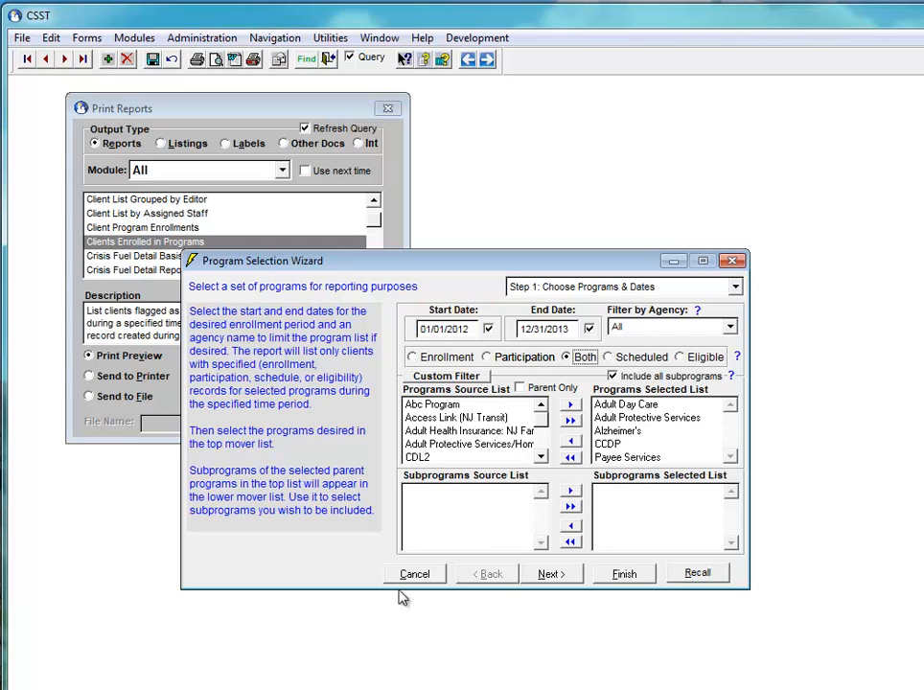
# Remove CCDP and Alzheimer's from the selected programs and add Client Education to them
pyautogui.click(444, 433)
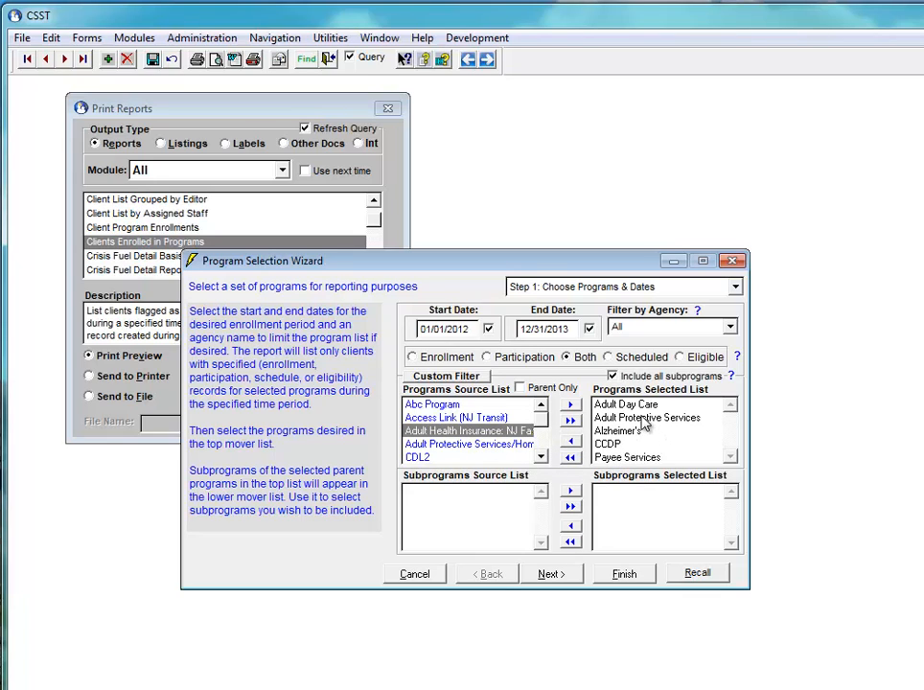
pyautogui.click(615, 445)
pyautogui.doubleClick(615, 446)
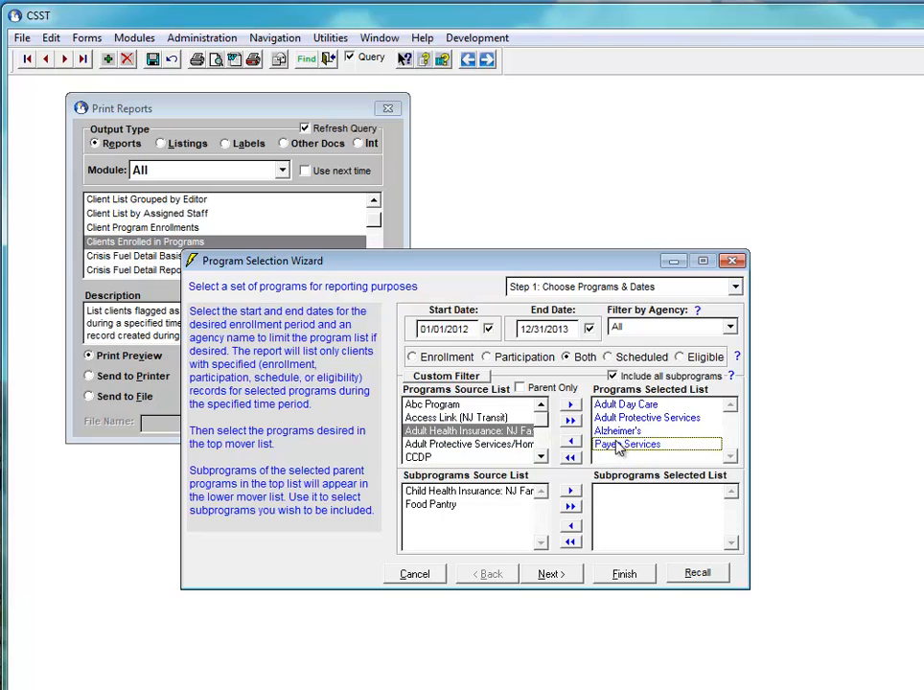
pyautogui.doubleClick(610, 435)
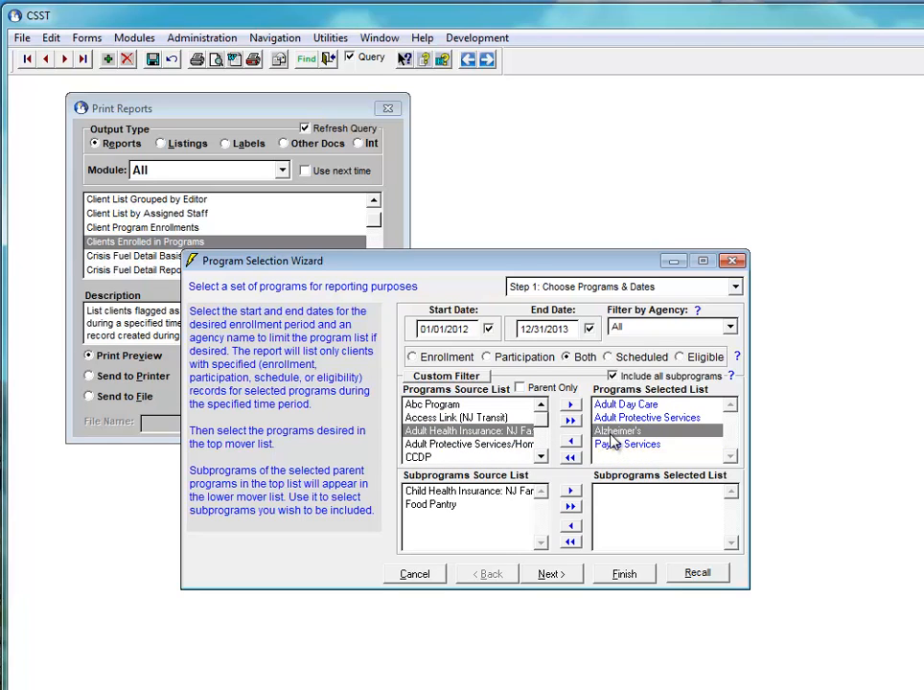
pyautogui.scroll(-3, 541, 461)
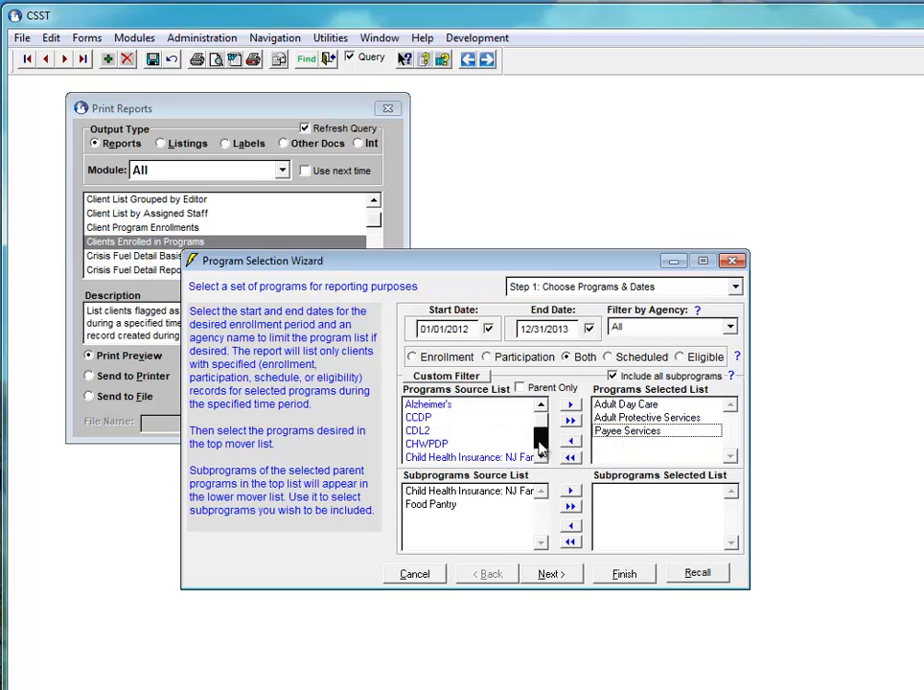
pyautogui.doubleClick(441, 445)
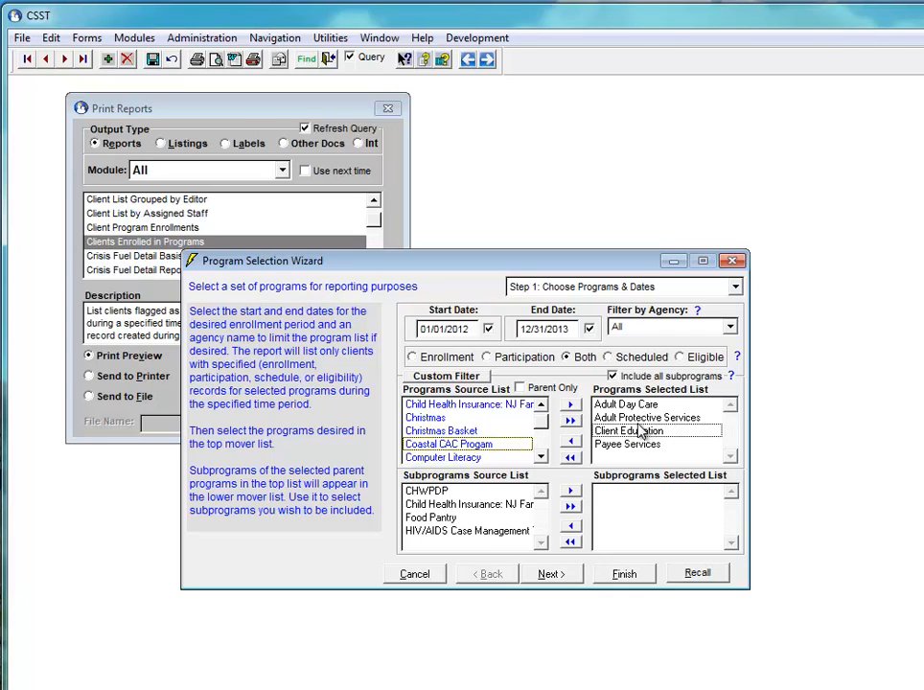
pyautogui.click(639, 422)
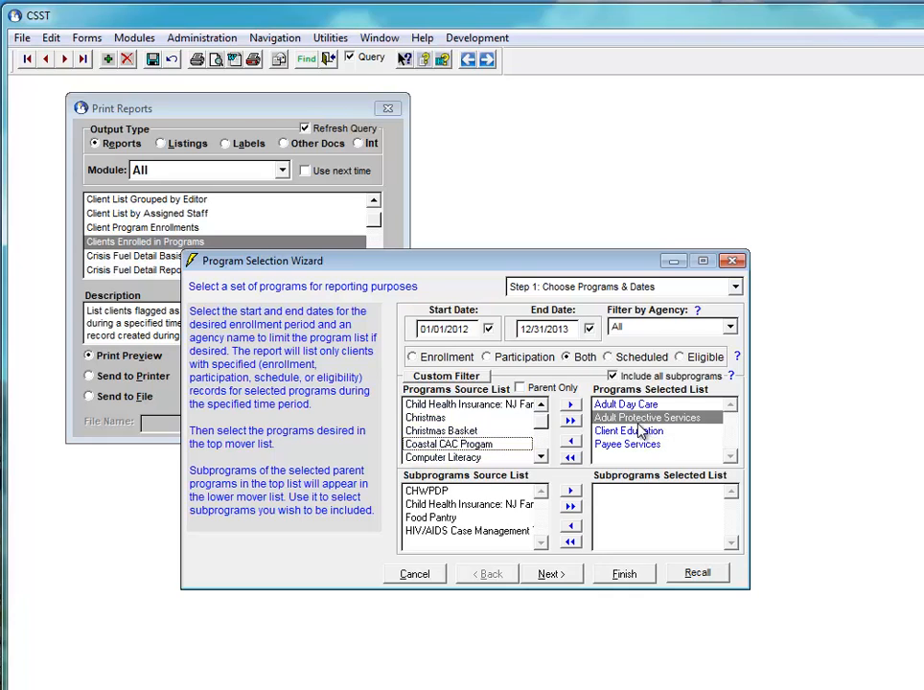
# Try adding and removing the Child Health Insurance subprogram, and turn Include all subprograms off and back on
pyautogui.doubleClick(434, 504)
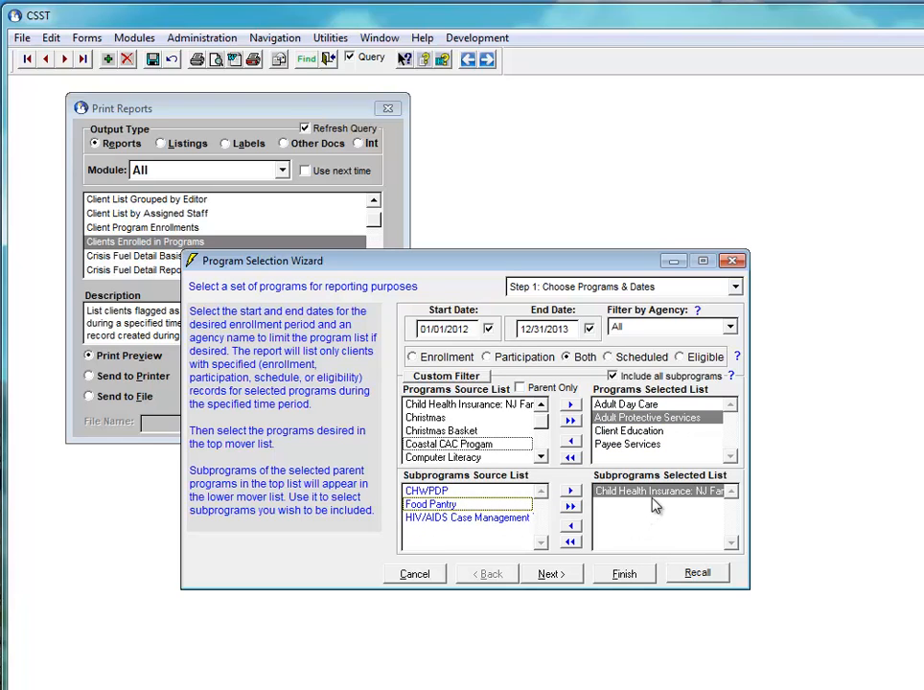
pyautogui.click(570, 543)
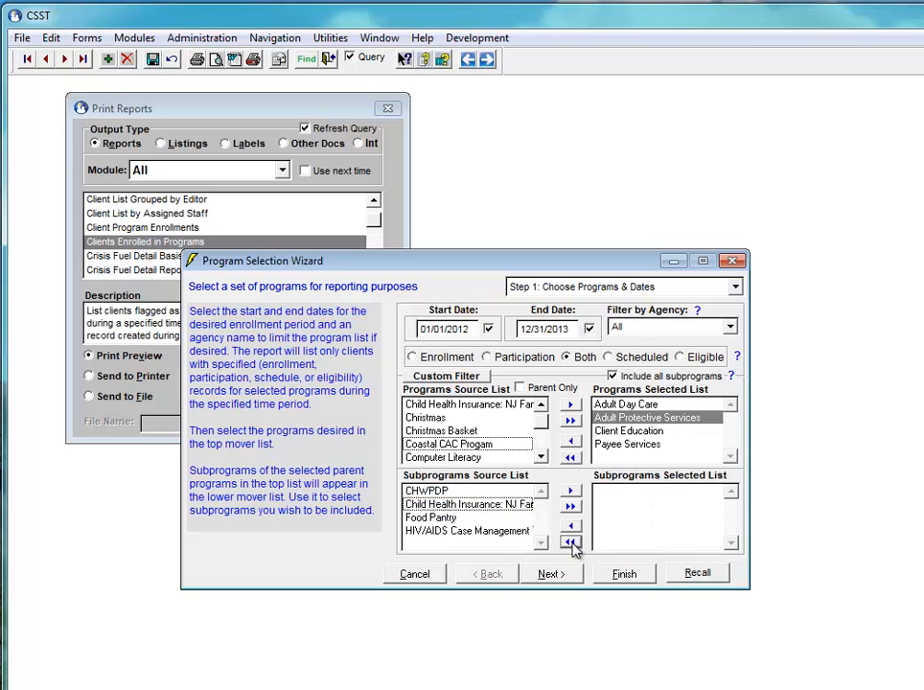
pyautogui.click(623, 377)
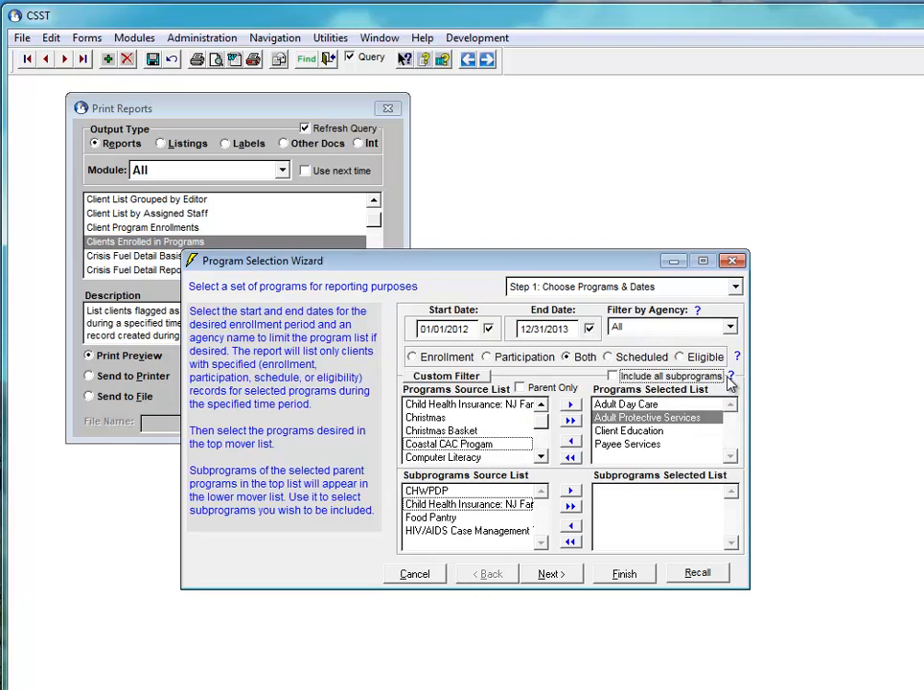
pyautogui.click(688, 378)
pyautogui.press('Tab')
pyautogui.press('Tab')
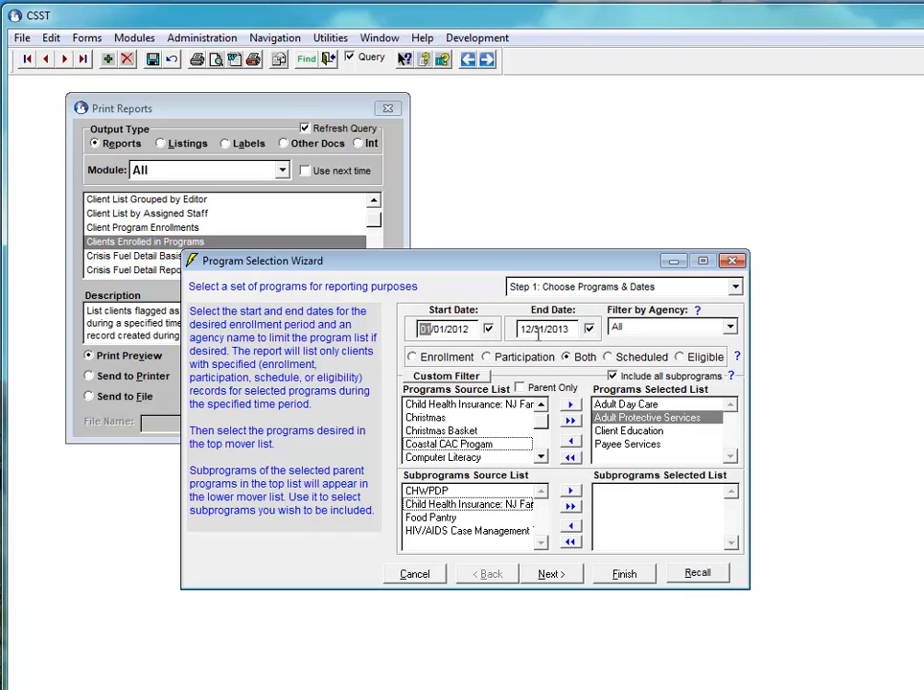
# Leave the selected clients list empty, choose the Custom Client List report format, and continue to the custom fields and layout step
pyautogui.click(536, 574)
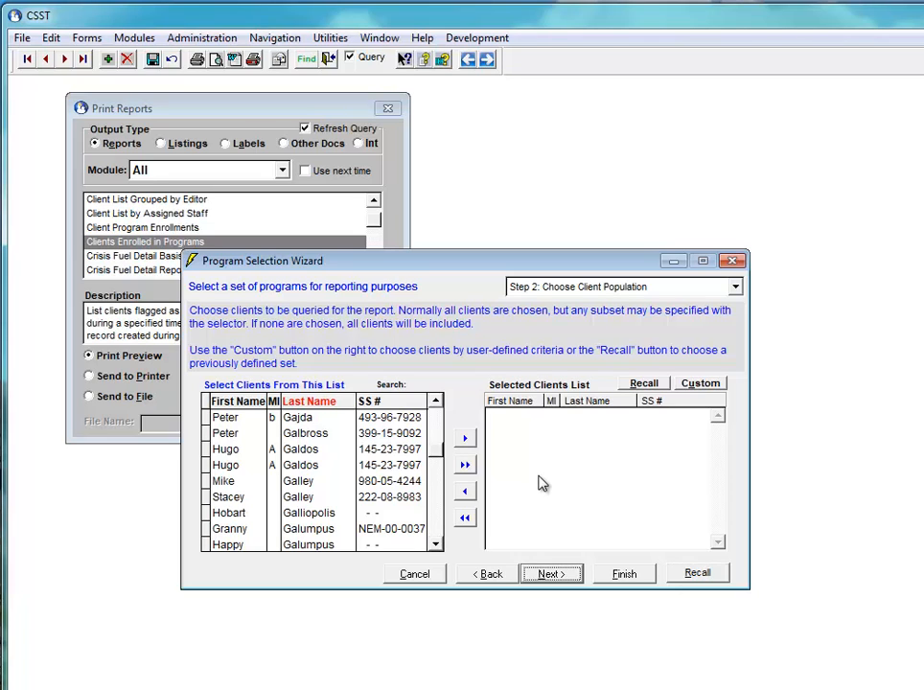
pyautogui.click(549, 575)
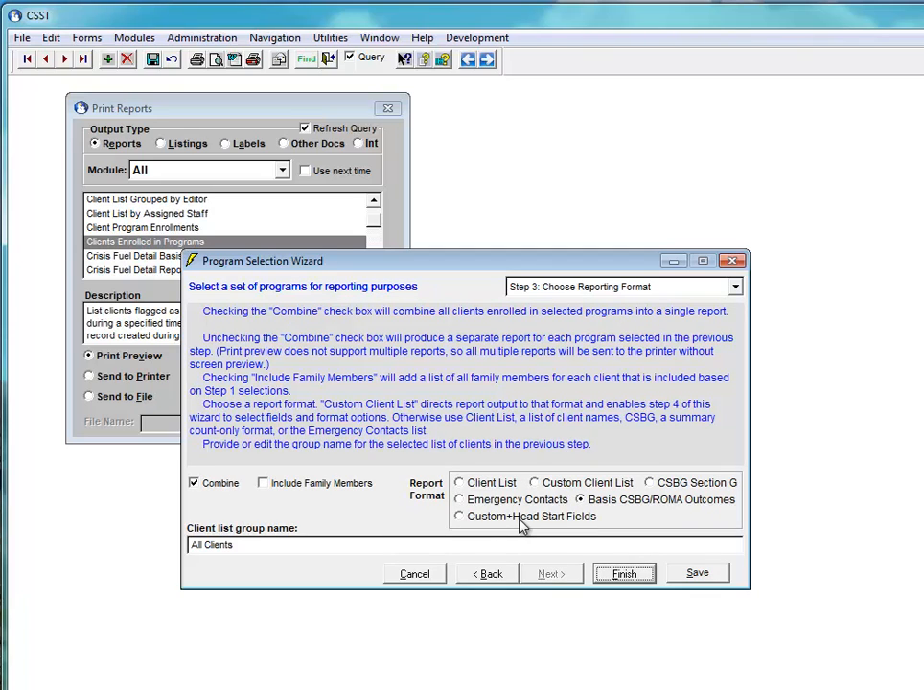
pyautogui.click(482, 489)
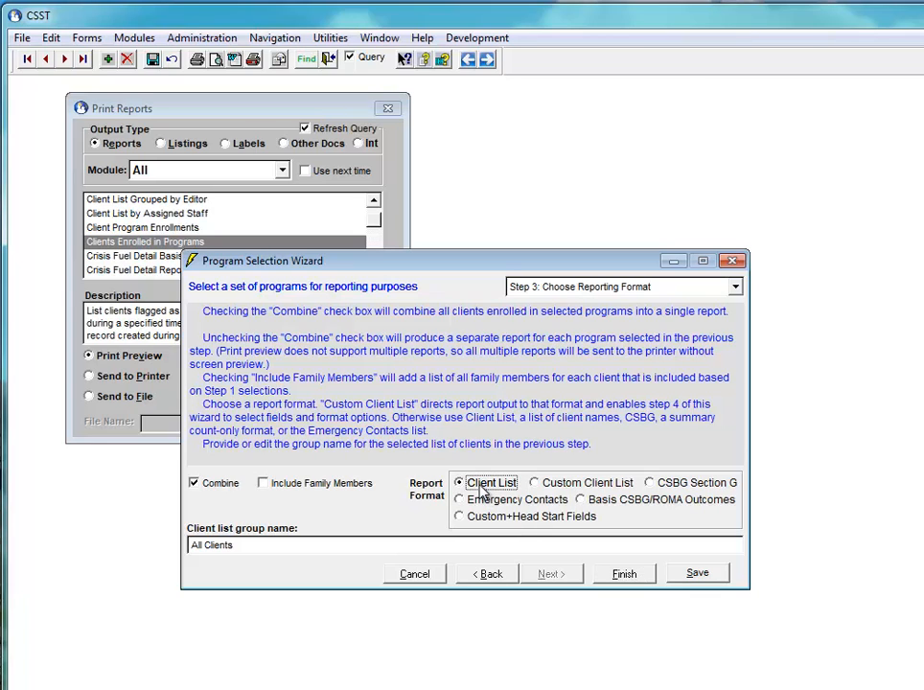
pyautogui.click(570, 489)
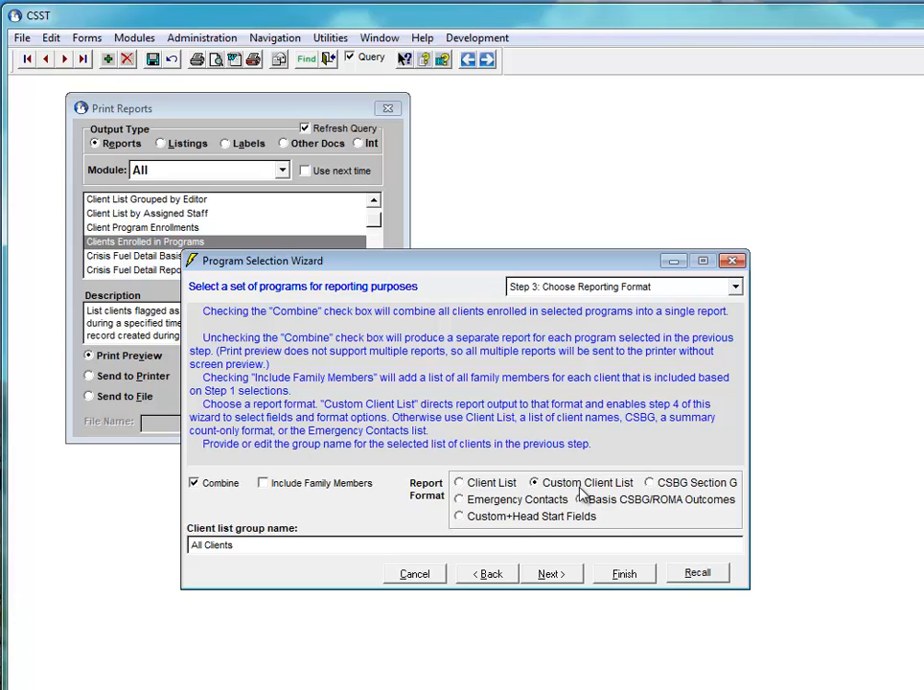
pyautogui.click(552, 575)
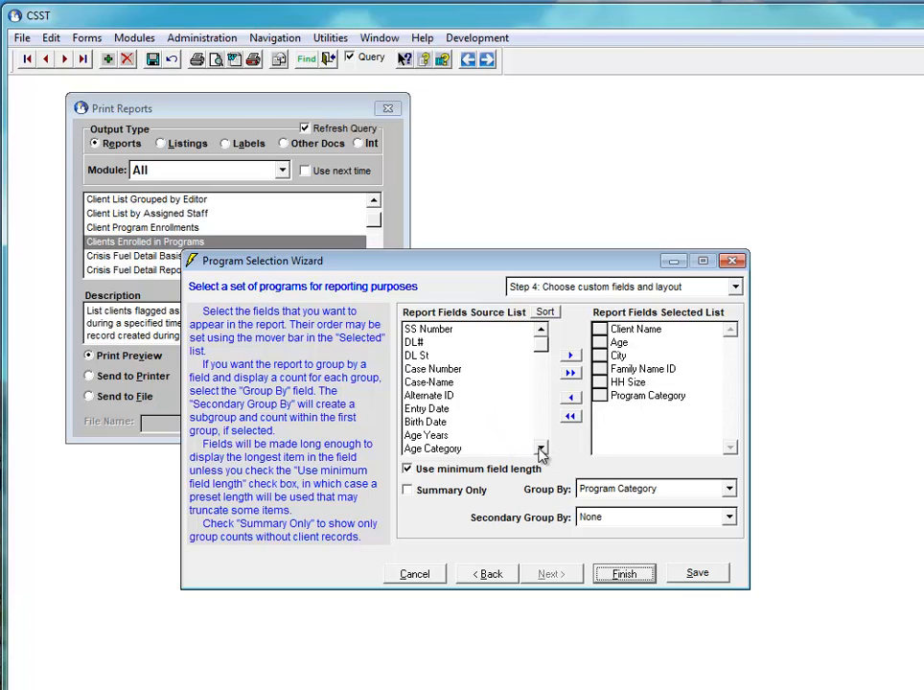
# Examine the program-related fields available for the custom report and the fields already selected for it
pyautogui.moveTo(541, 450); pyautogui.dragTo(542, 455)
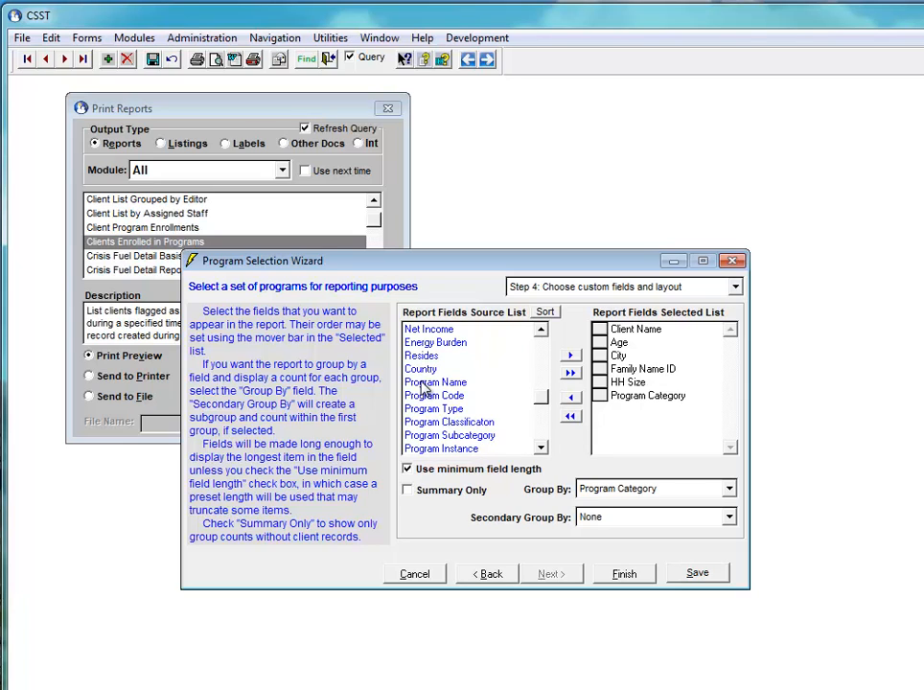
pyautogui.click(541, 451)
pyautogui.click(542, 451)
pyautogui.click(542, 451)
pyautogui.click(542, 450)
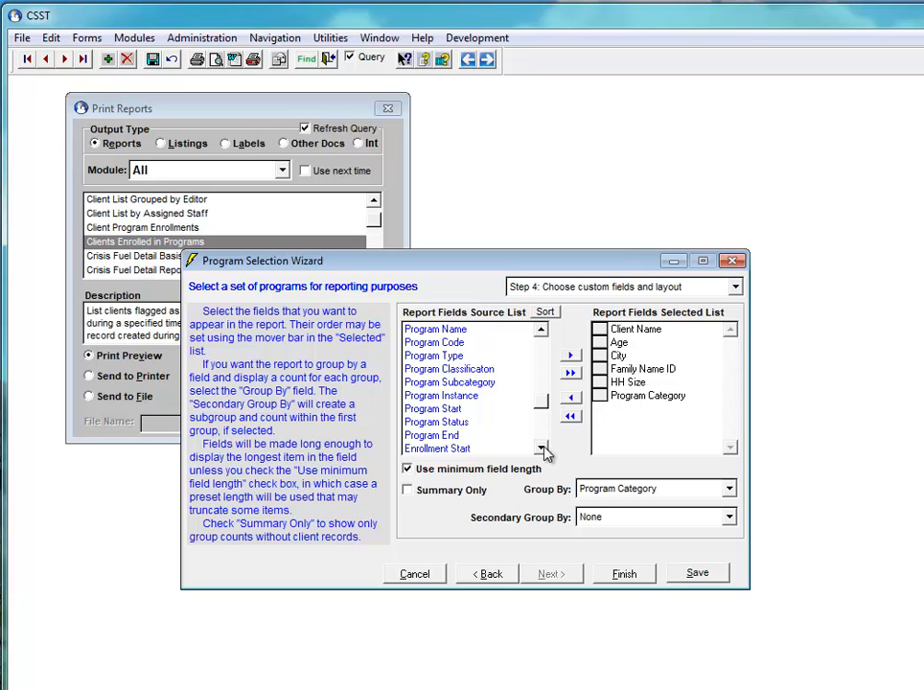
pyautogui.click(542, 449)
pyautogui.click(542, 450)
pyautogui.click(542, 450)
pyautogui.click(542, 449)
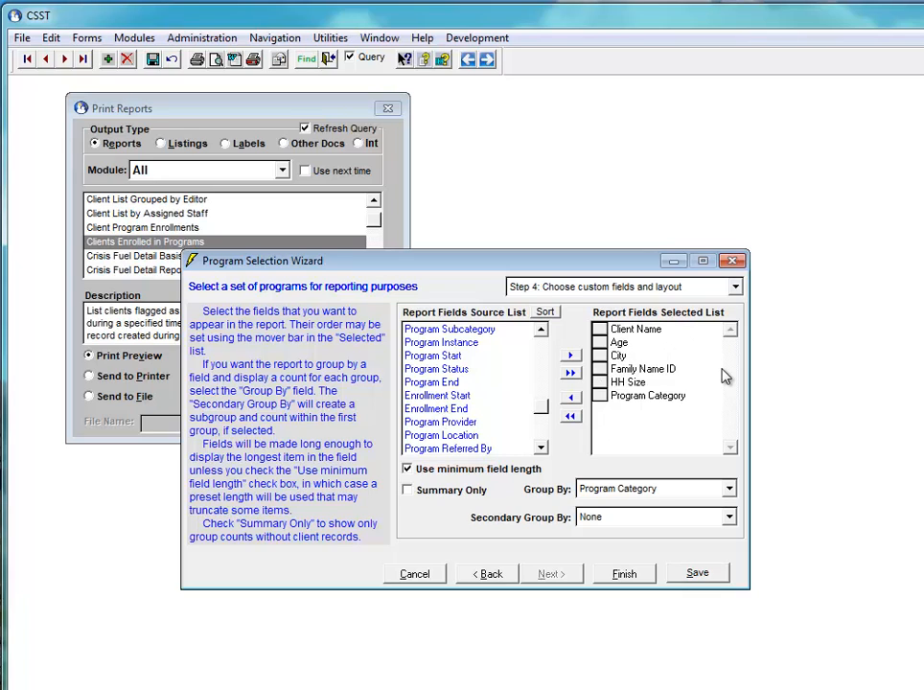
pyautogui.click(640, 370)
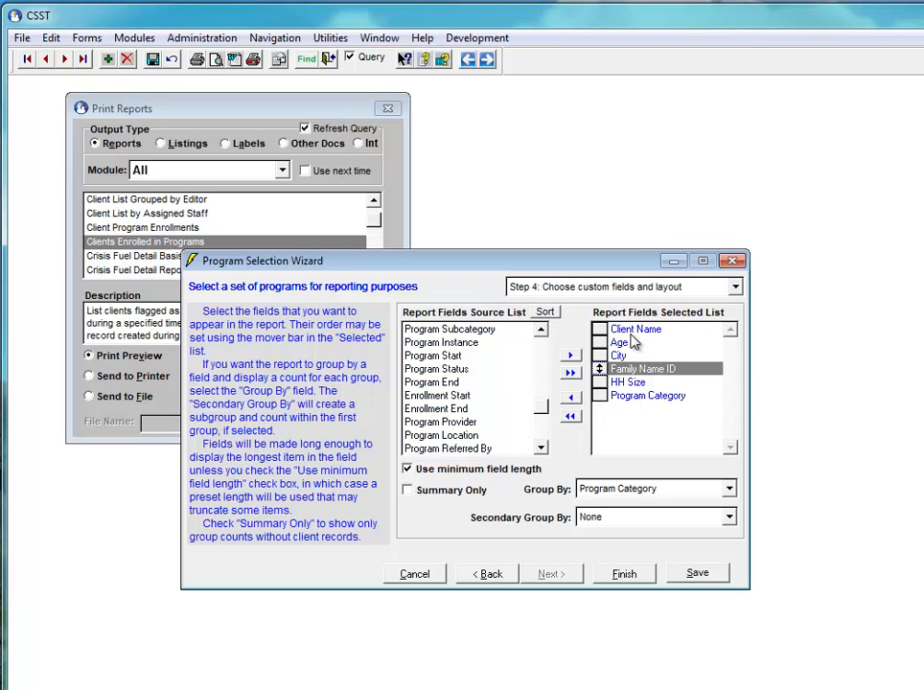
pyautogui.click(634, 330)
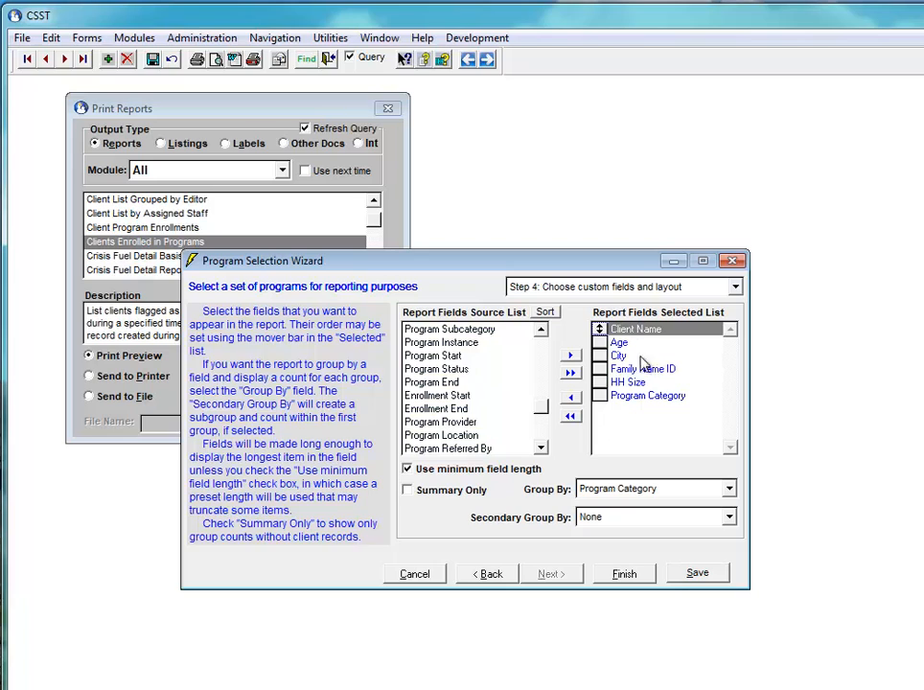
# Keep the report grouped by Program Category with the secondary grouping set to None, and finish the wizard
pyautogui.click(730, 491)
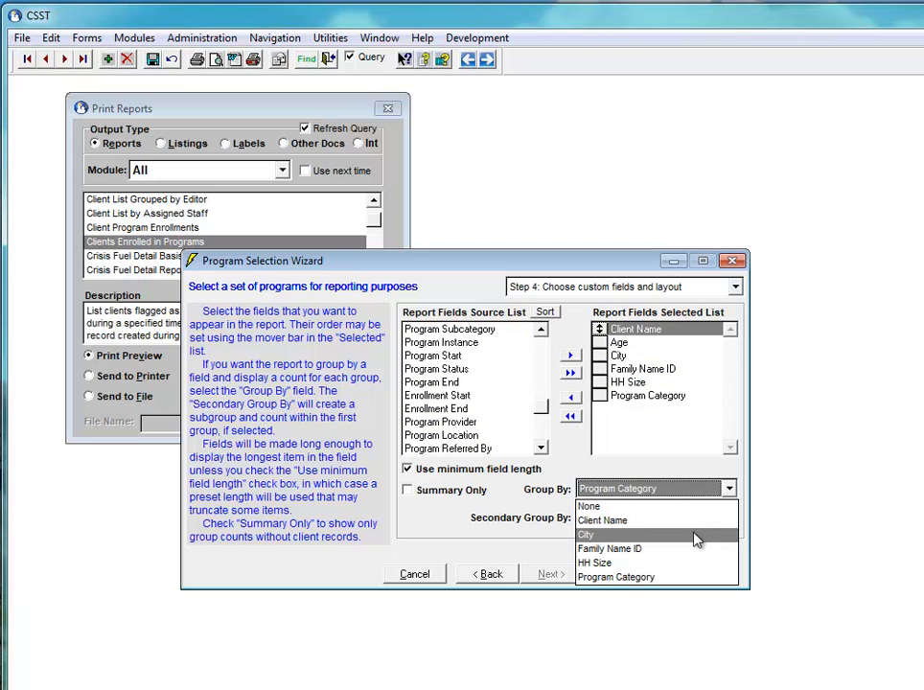
pyautogui.click(728, 490)
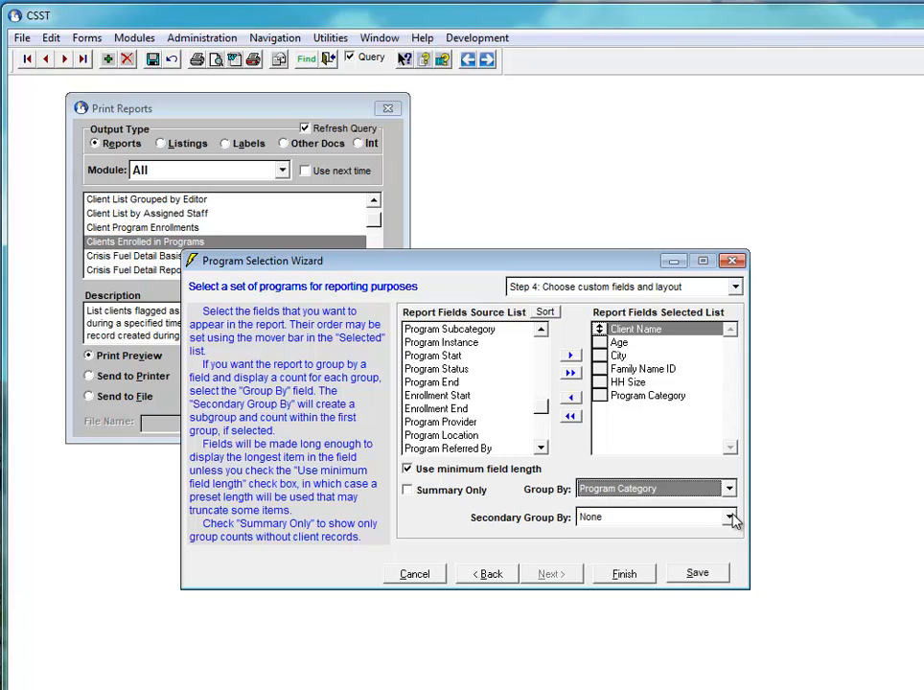
pyautogui.click(728, 518)
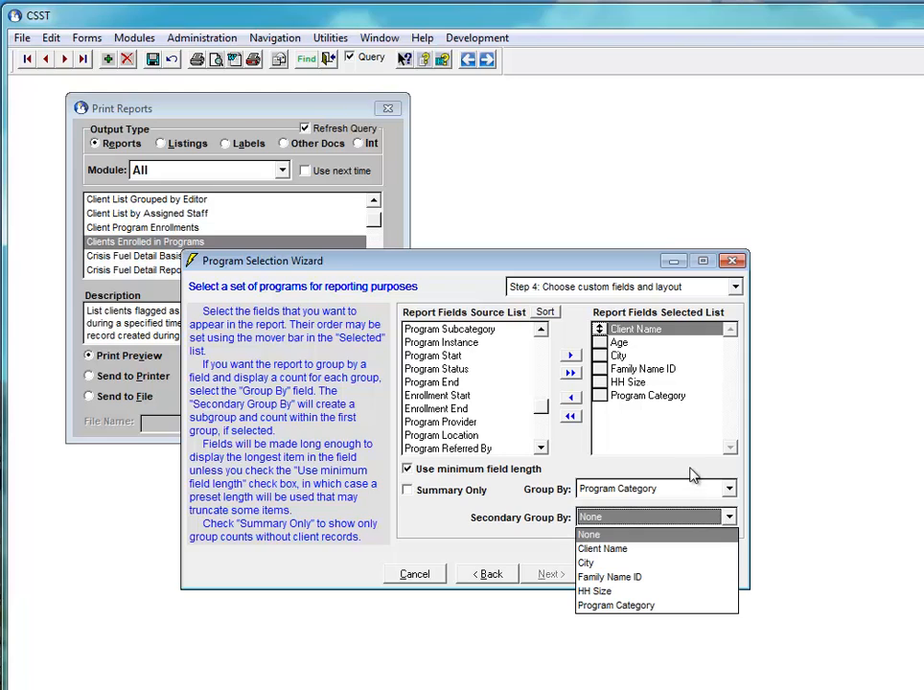
pyautogui.click(692, 534)
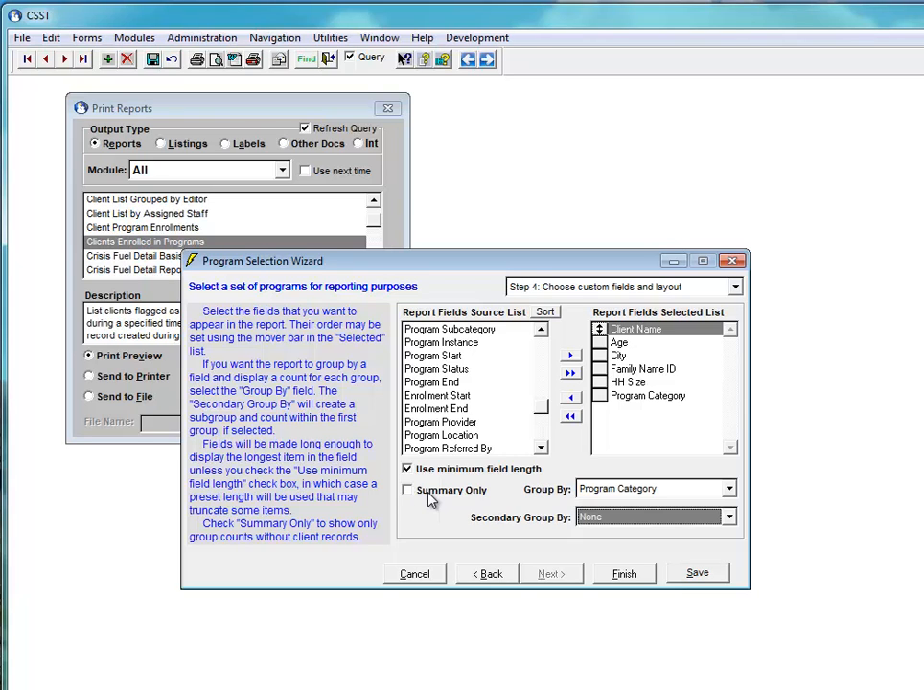
pyautogui.click(625, 574)
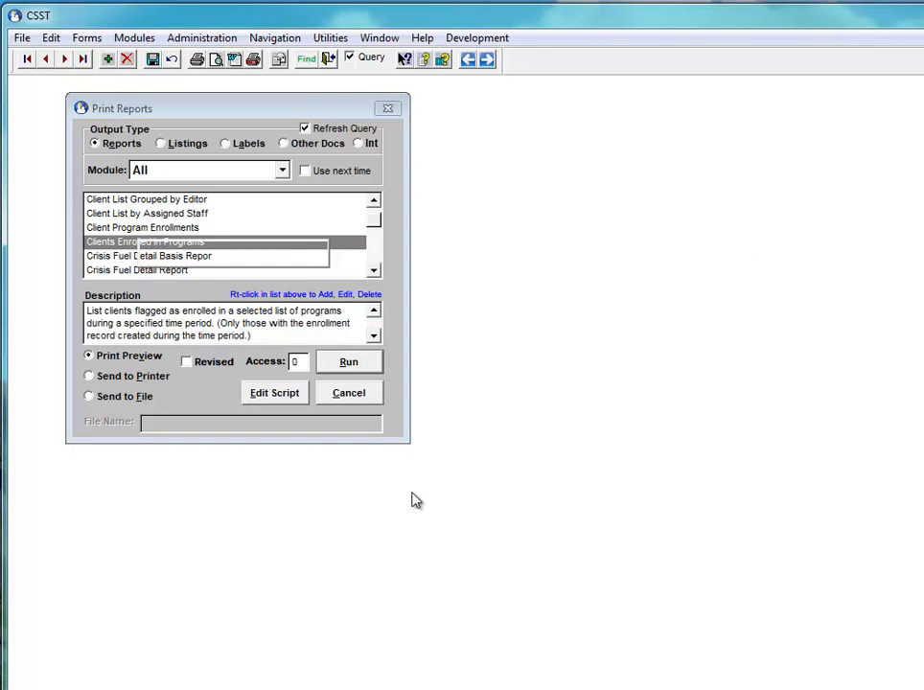